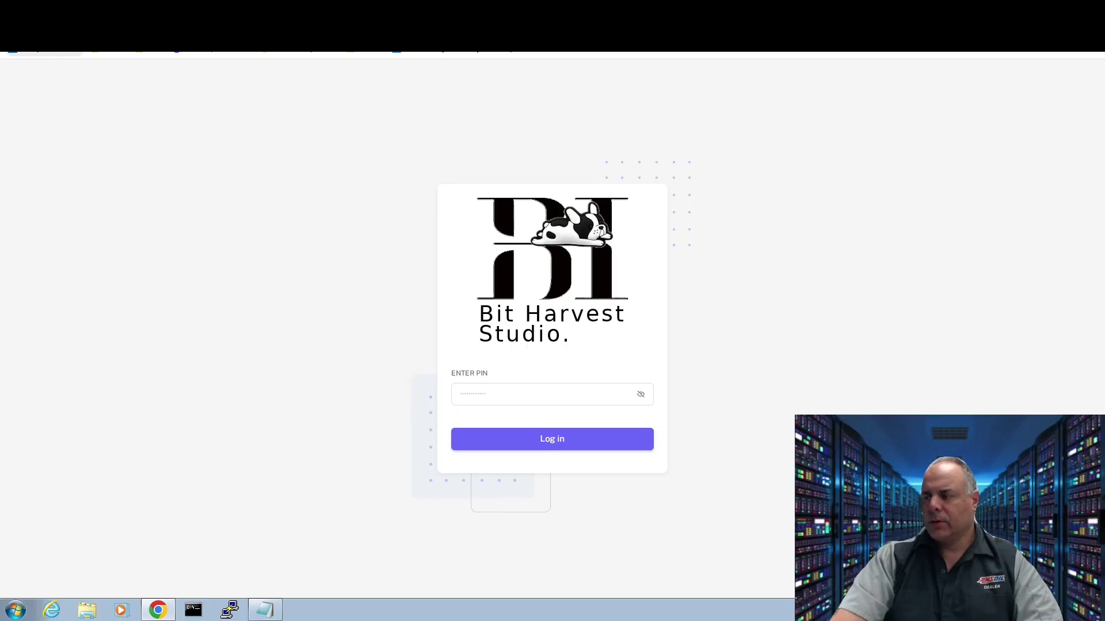
- Log in to the miner dashboard with the PIN and dismiss the save-password prompt
left_click(498, 395)
type("1234")
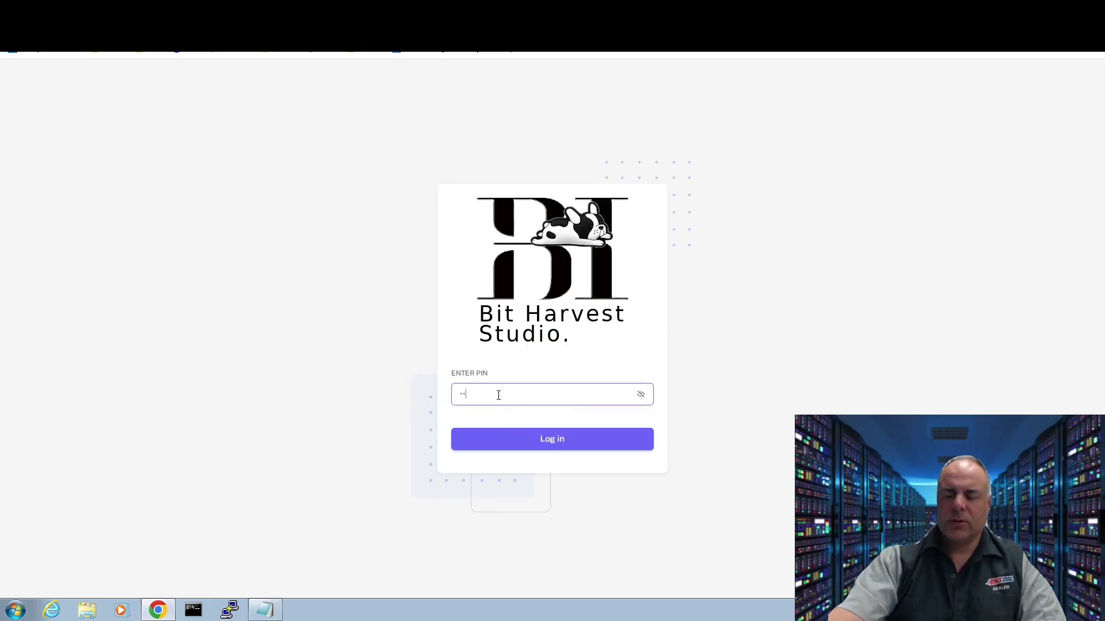
left_click(560, 439)
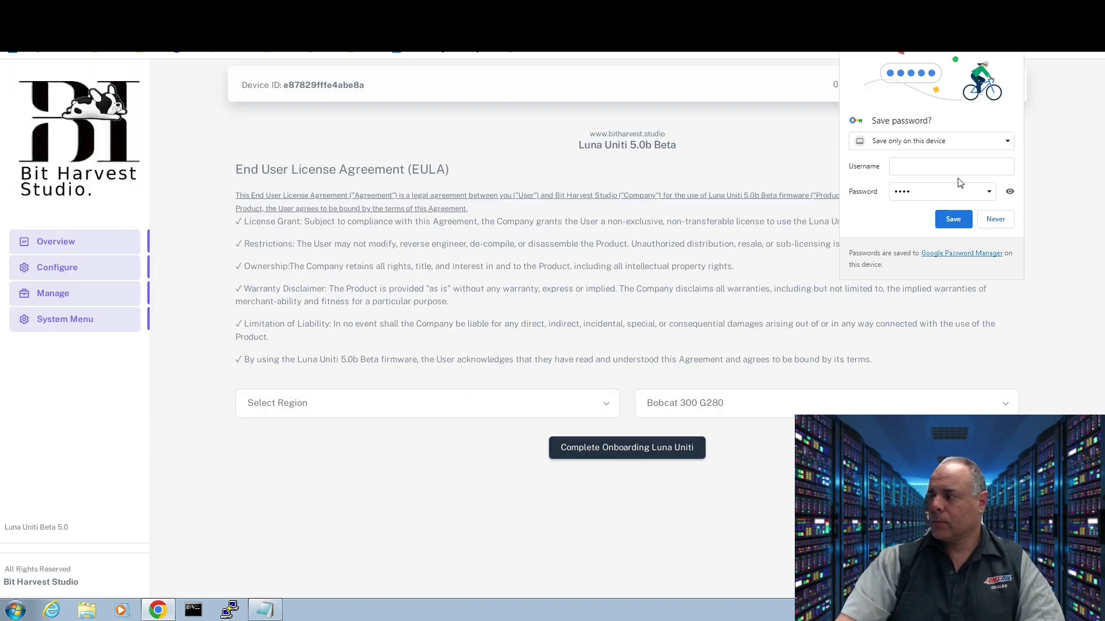
left_click(953, 219)
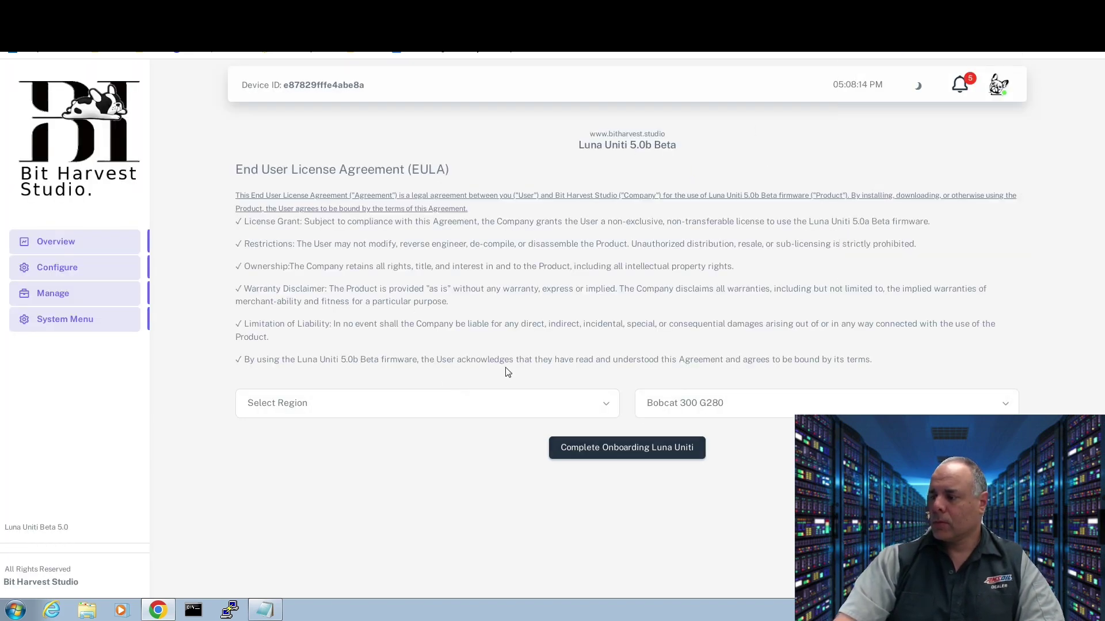
- Select the US915 LoRa region and start Luna Uniti onboarding
left_click(347, 411)
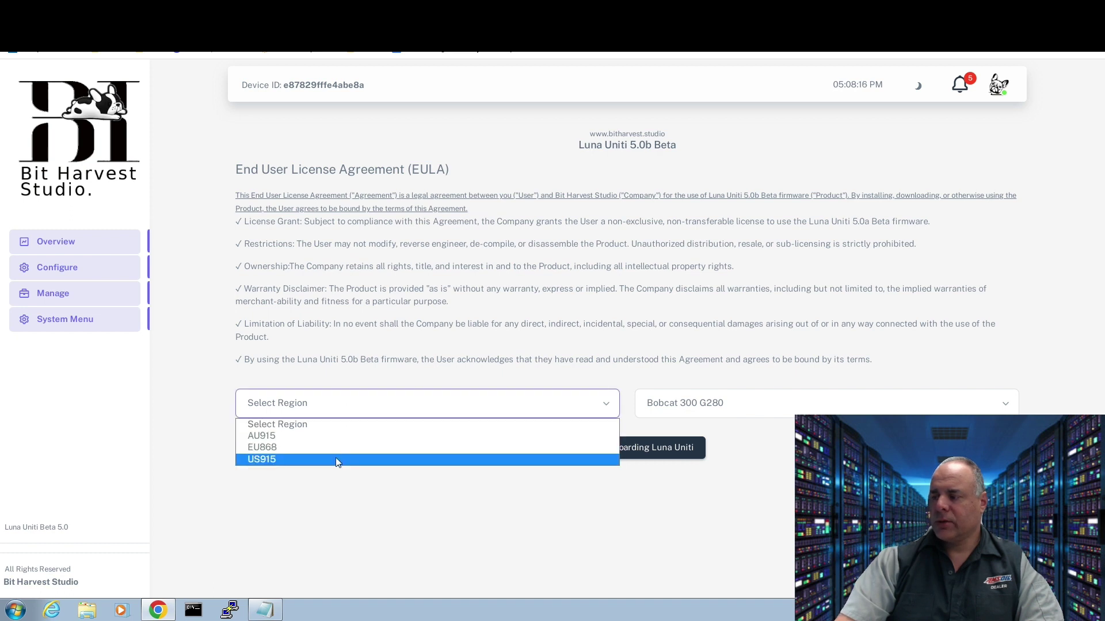
left_click(336, 458)
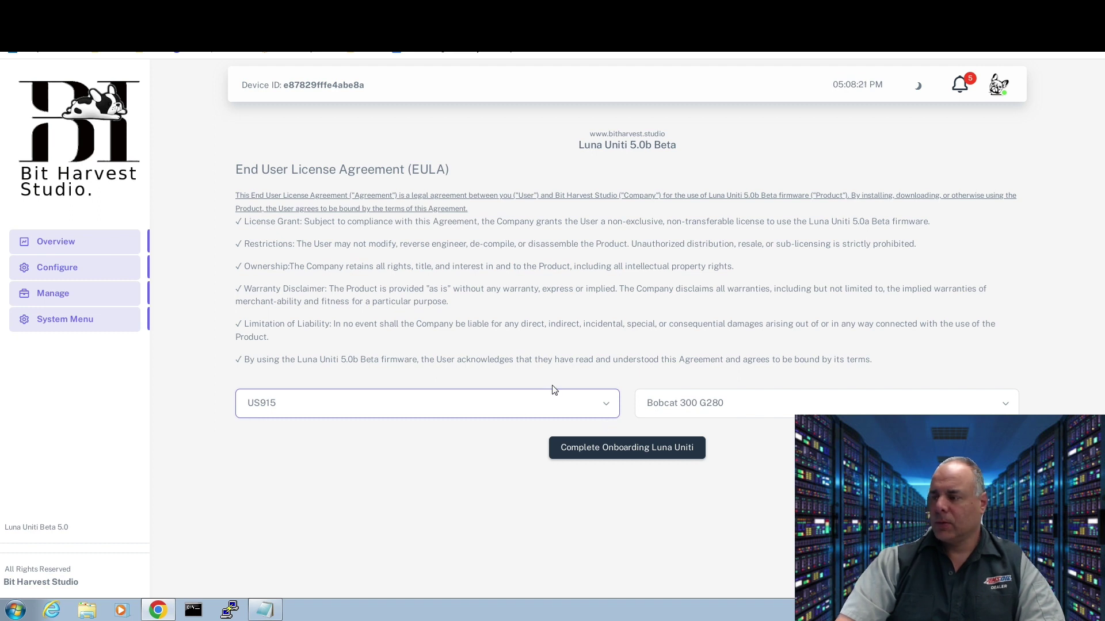
left_click(620, 452)
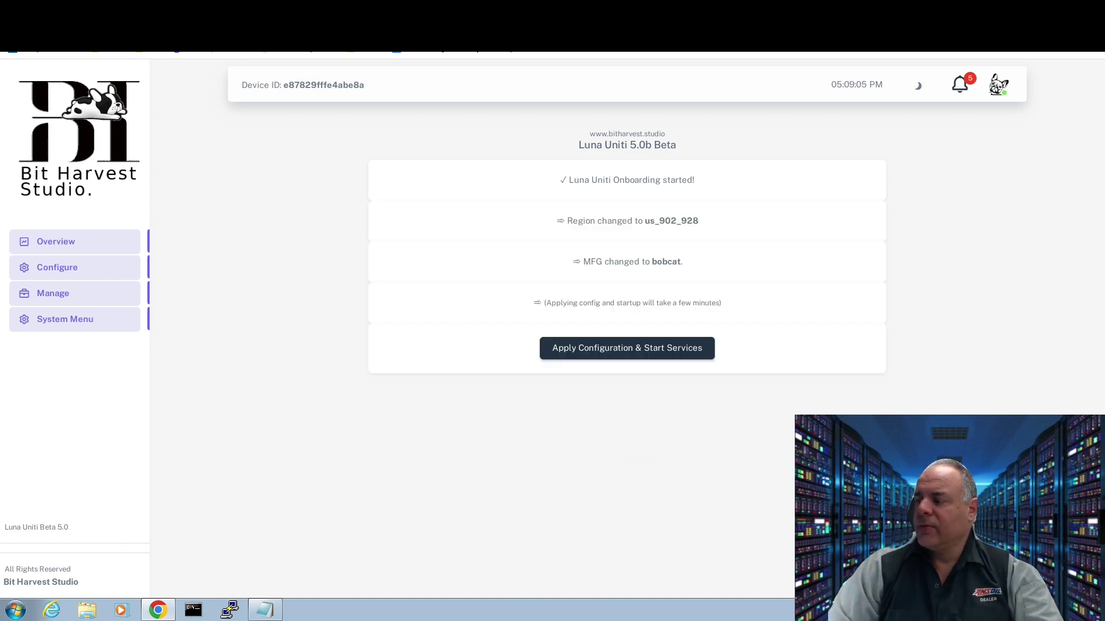
- Apply the US915 Bobcat configuration and start services, letting the miner reboot to the PIN login
left_click(576, 350)
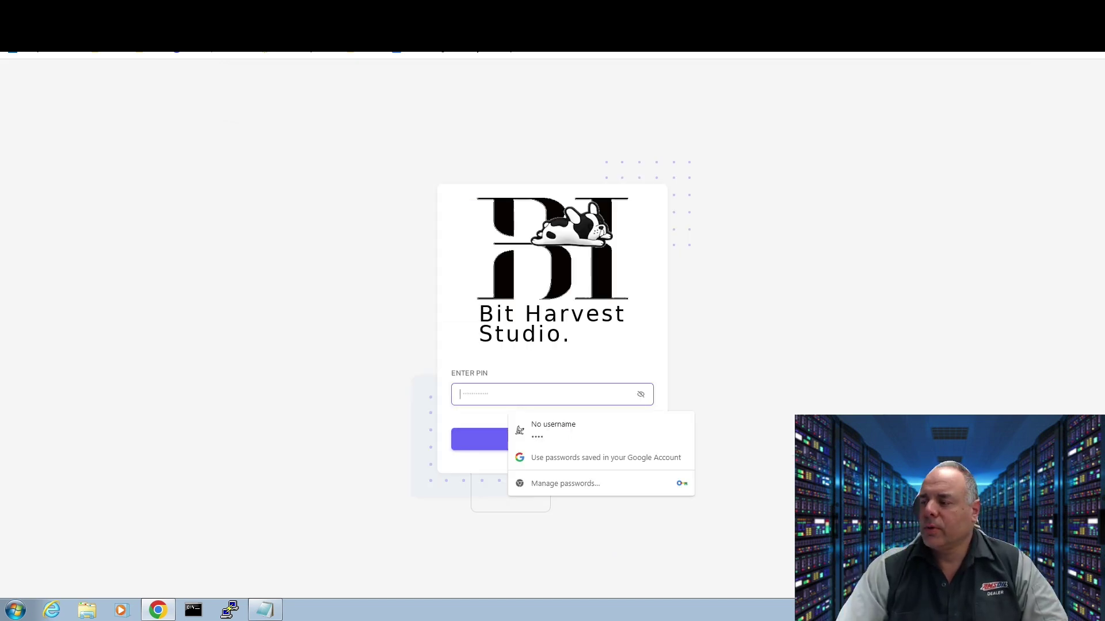
- Log back in, browse the Overview uptime, network, CPU, RAM, disk and temperature charts, then go to Configure
type("1")
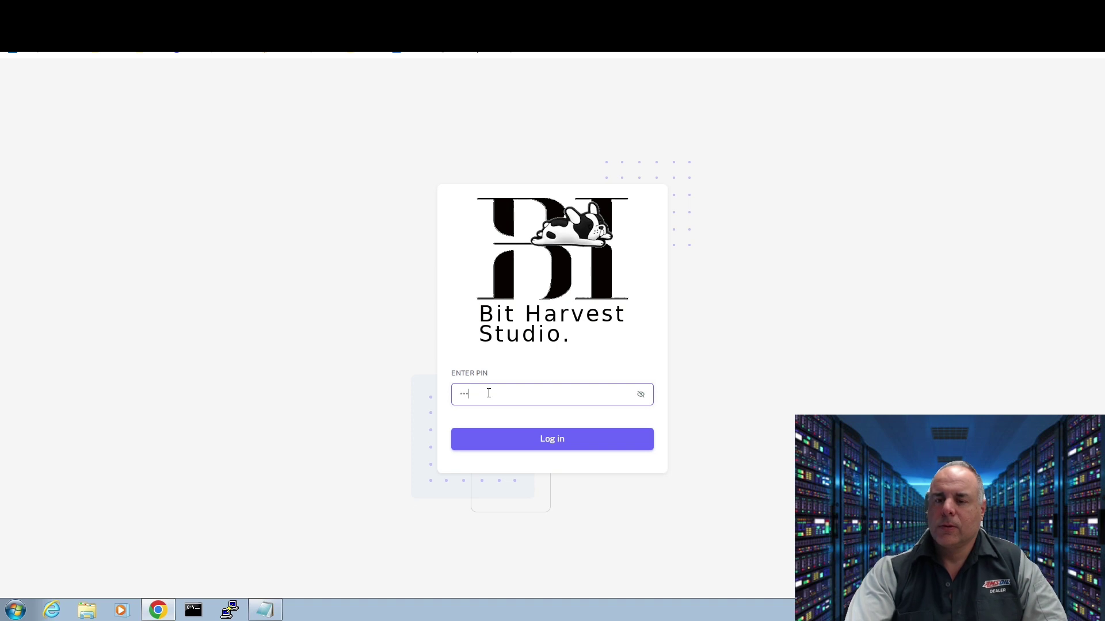
key("Return")
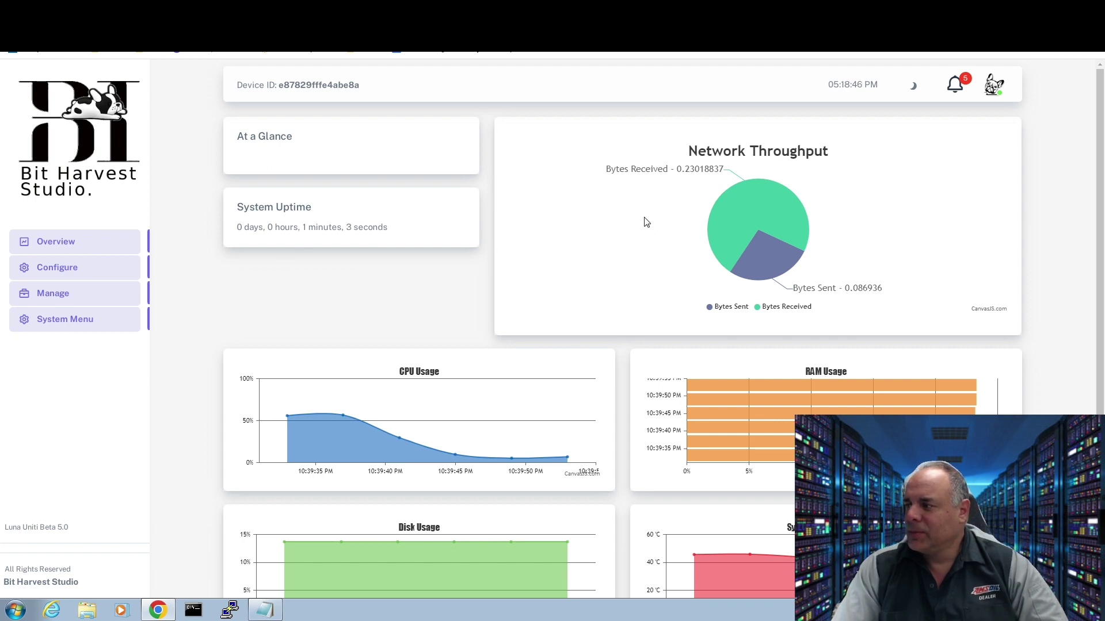
mouse_move(731, 254)
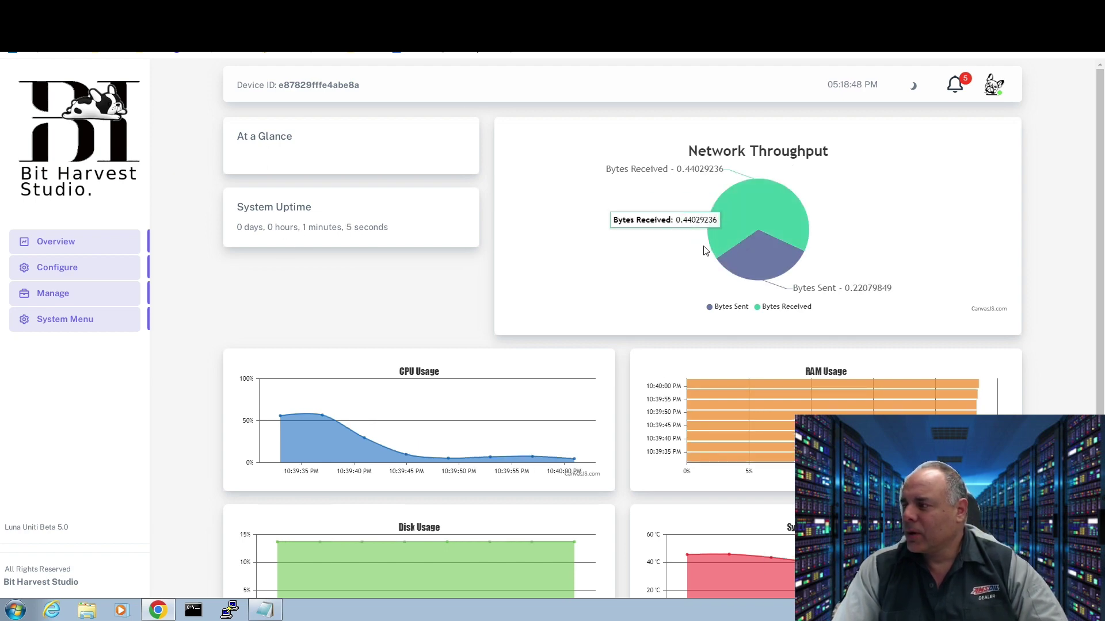
scroll(699, 247, "down", 1)
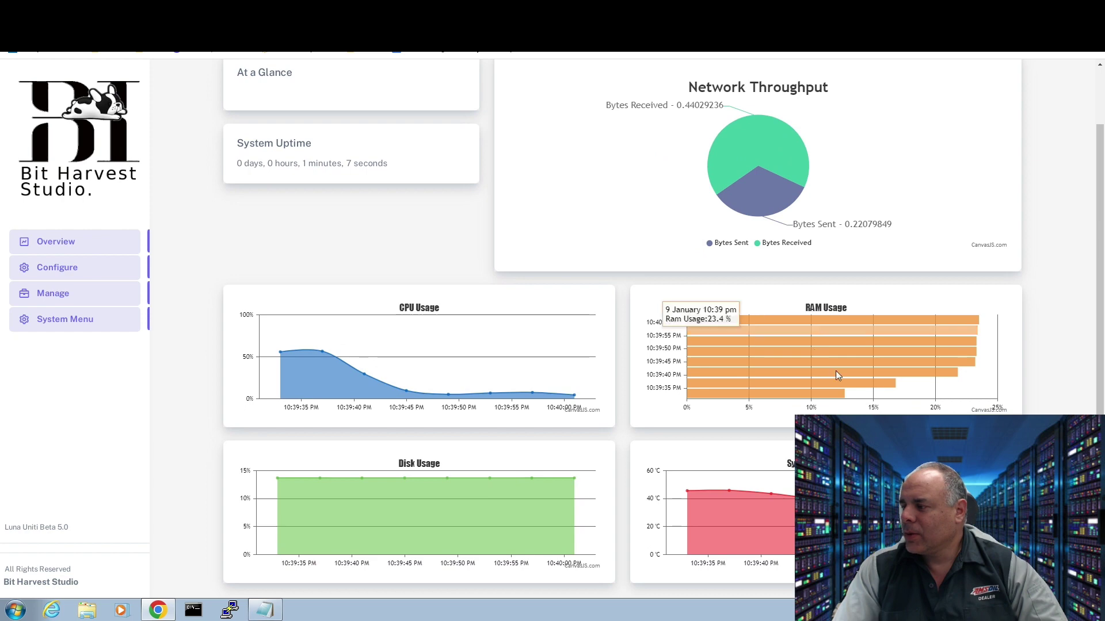
mouse_move(352, 359)
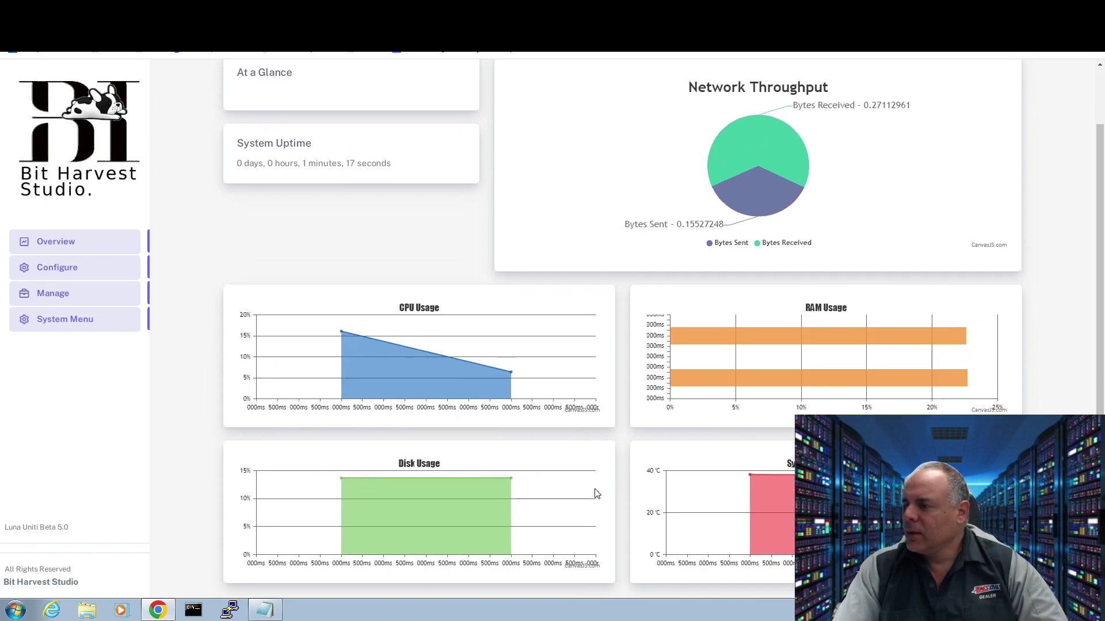
scroll(594, 492, "up", 2)
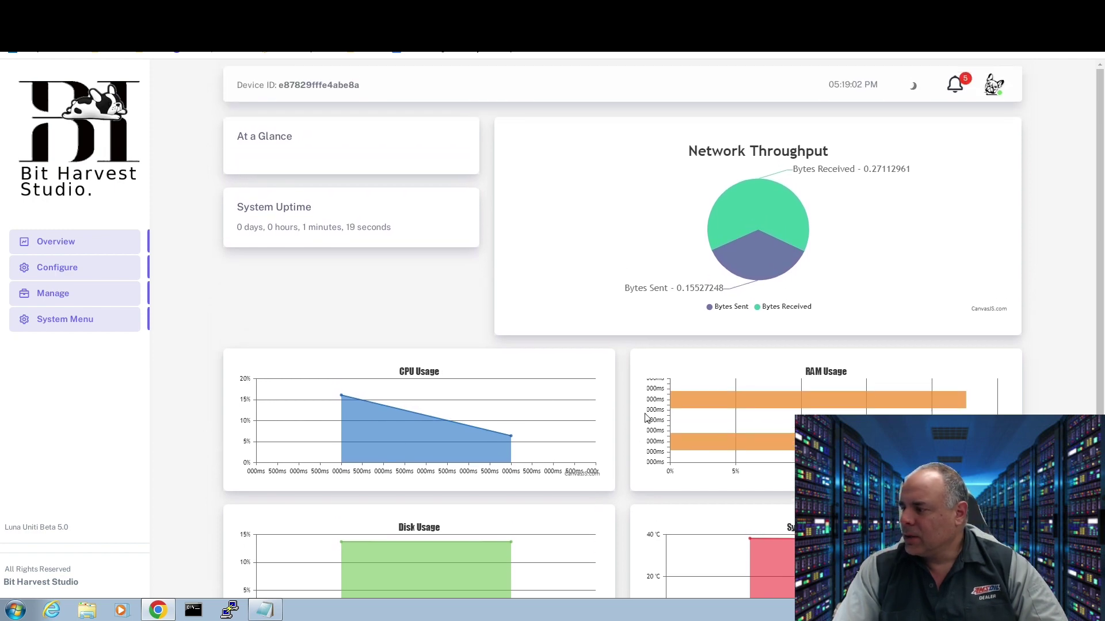
scroll(646, 413, "down", 2)
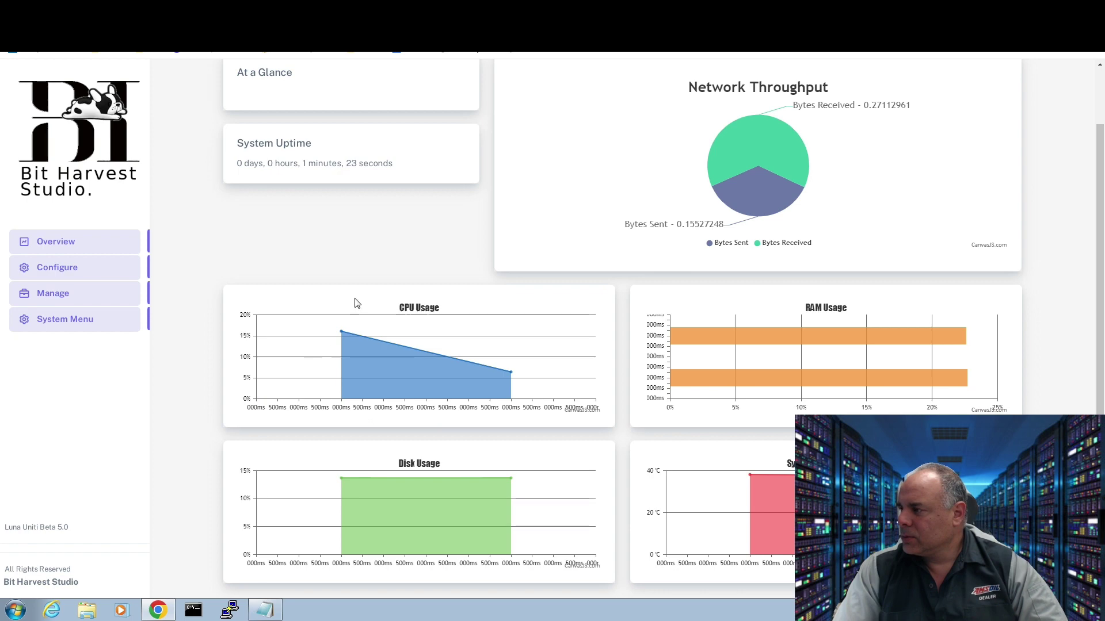
scroll(341, 253, "up", 2)
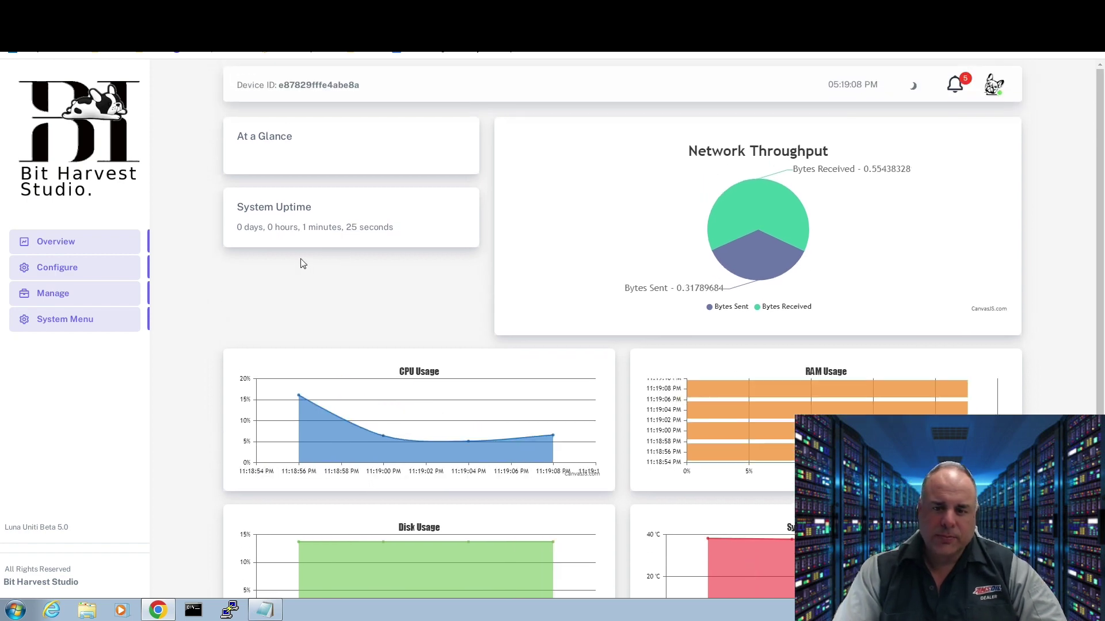
scroll(291, 270, "down", 2)
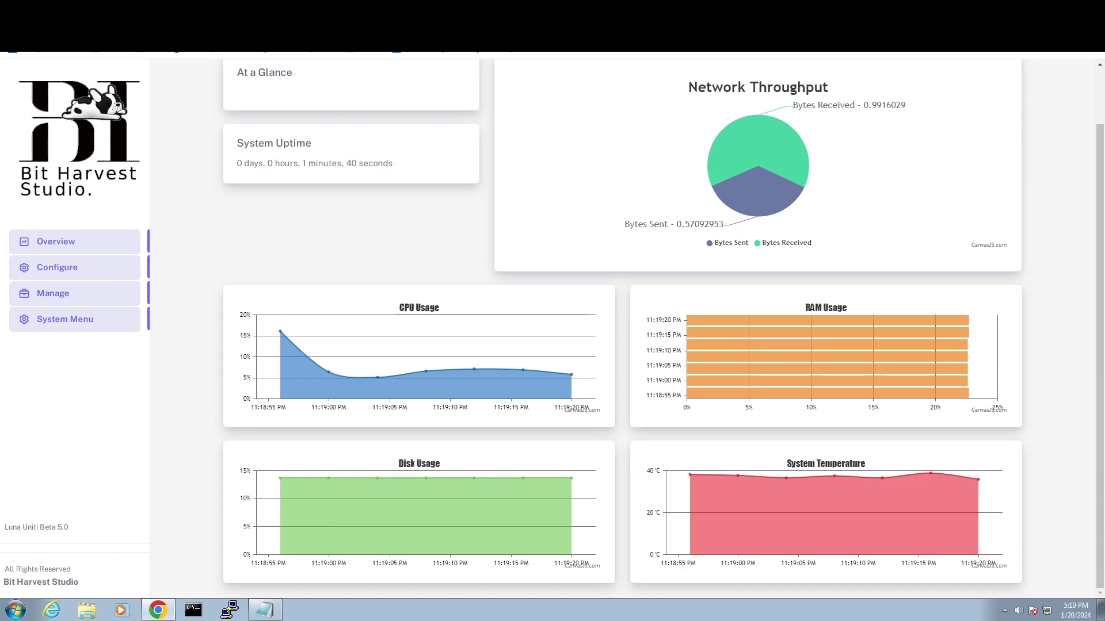
mouse_move(563, 404)
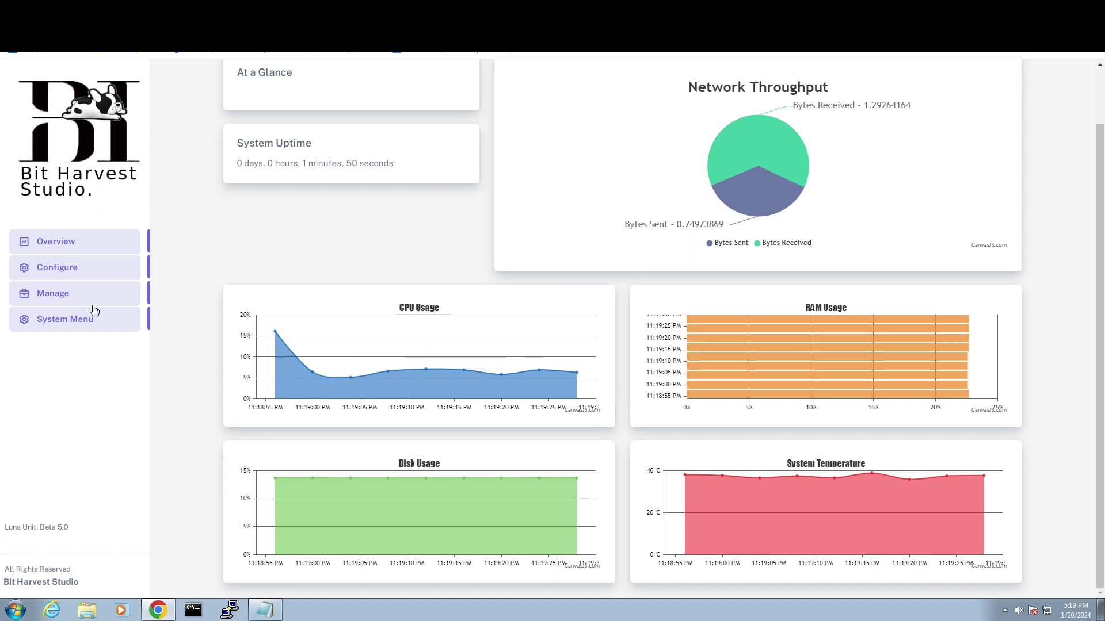
left_click(68, 269)
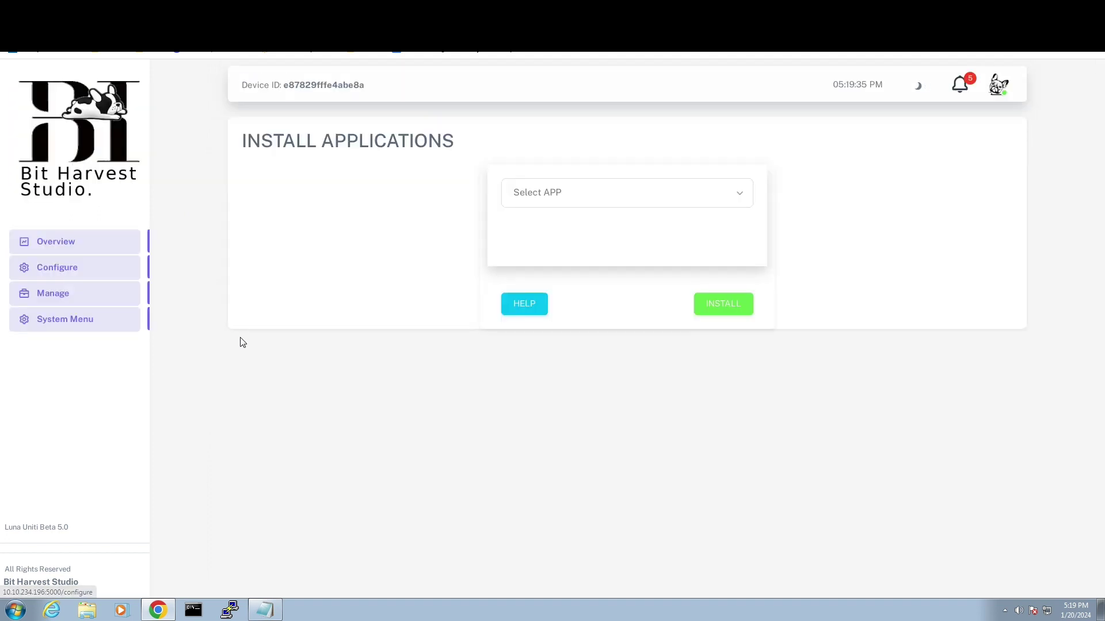
- Browse the Select APP list of installable apps without choosing one, then go to Manage
left_click(544, 202)
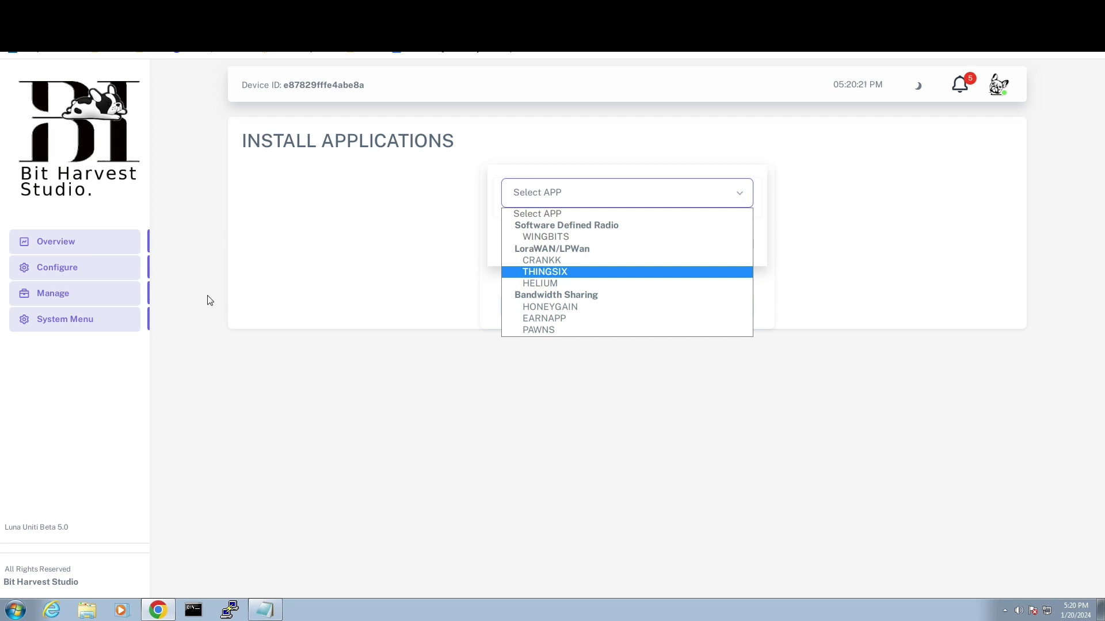
left_click(56, 296)
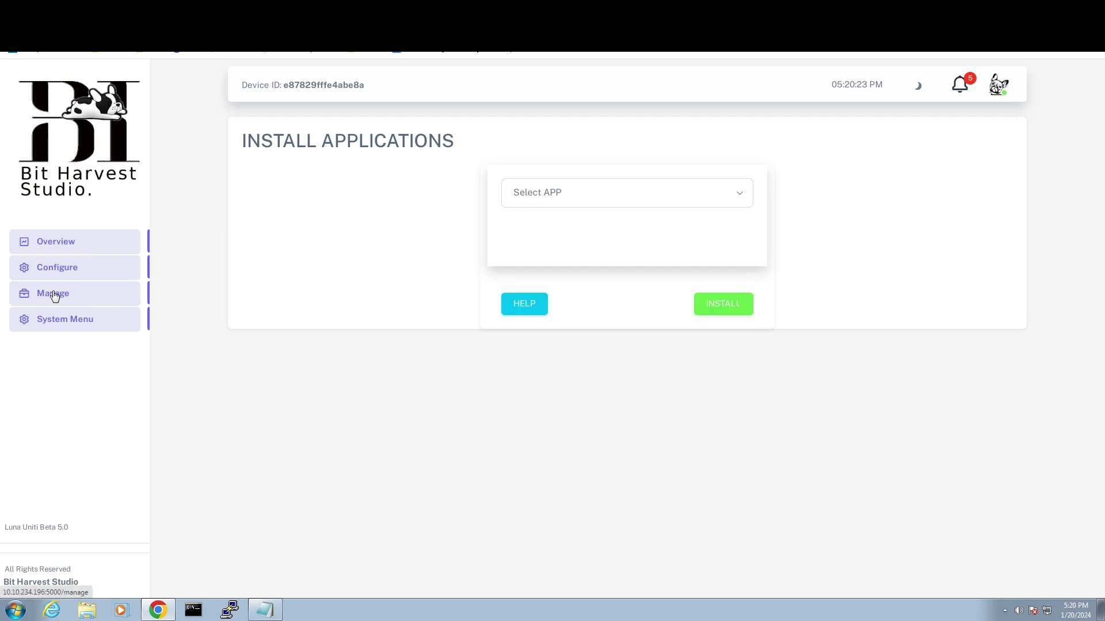
left_click(55, 296)
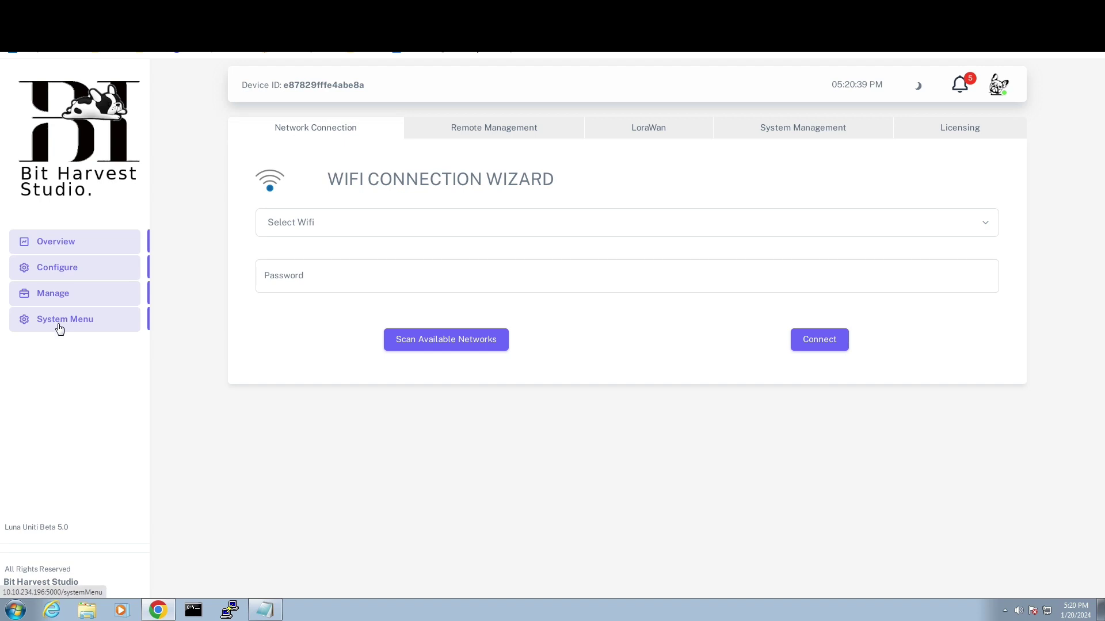
left_click(348, 225)
left_click(343, 225)
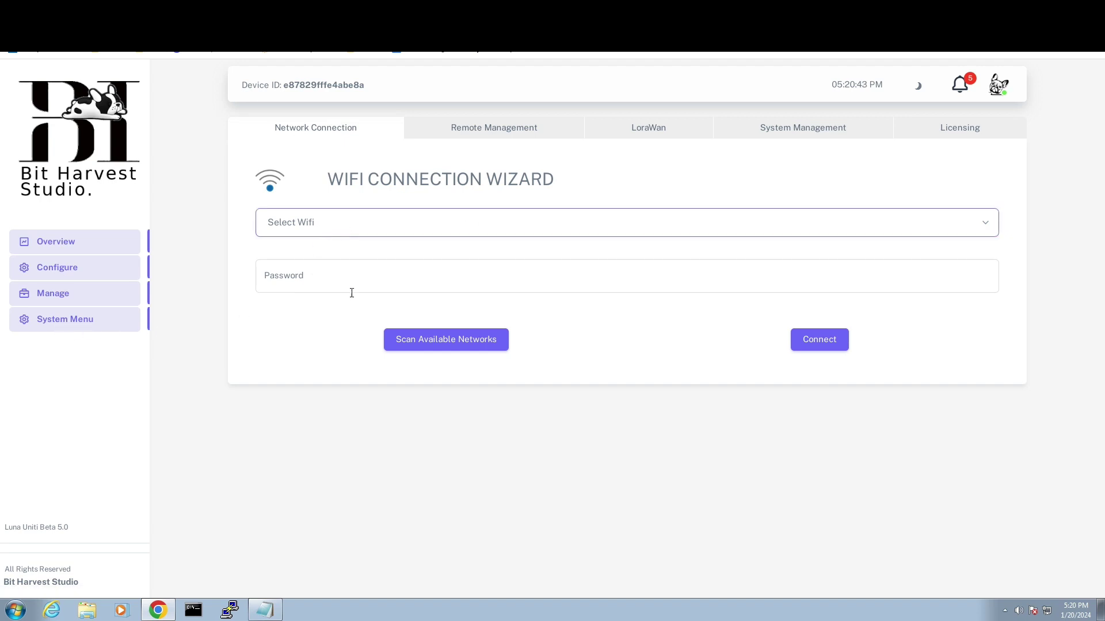
left_click(436, 339)
left_click(337, 233)
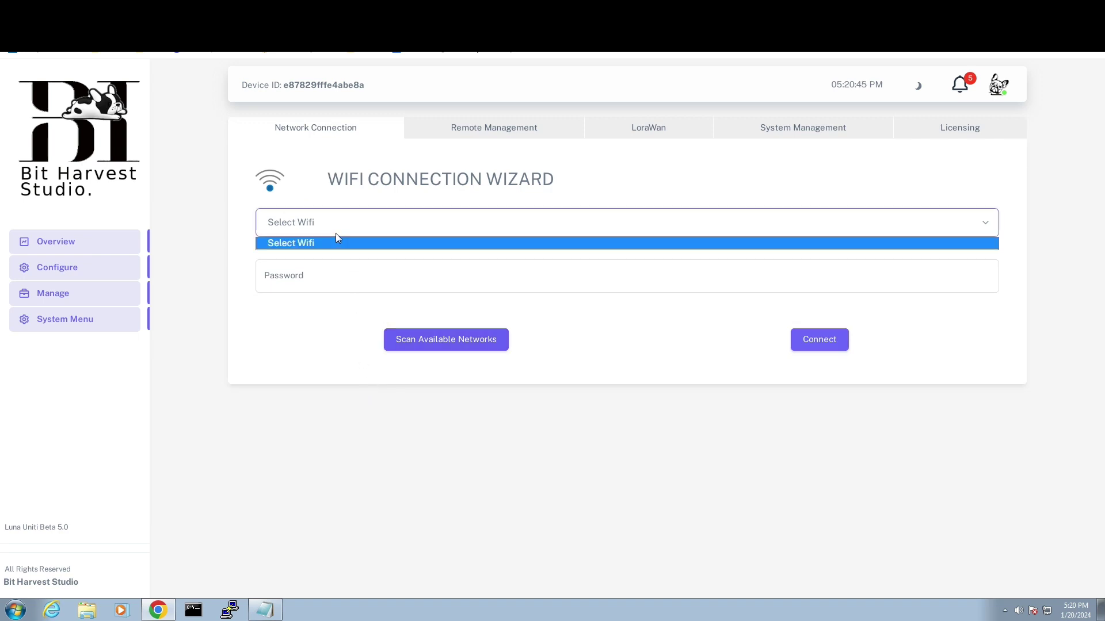
left_click(333, 226)
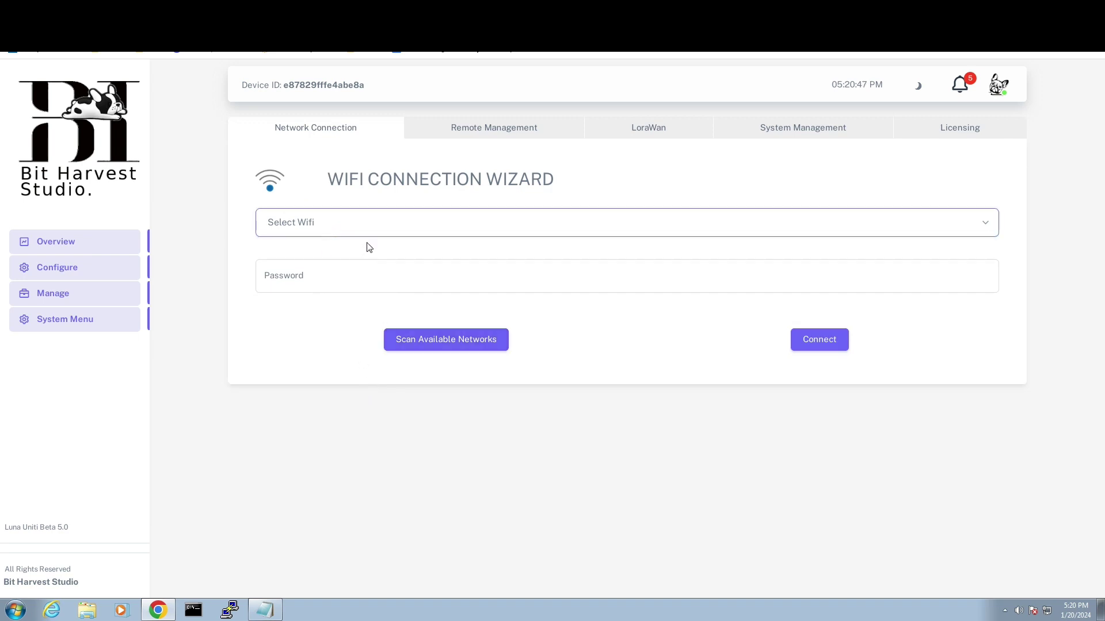
key("Tab")
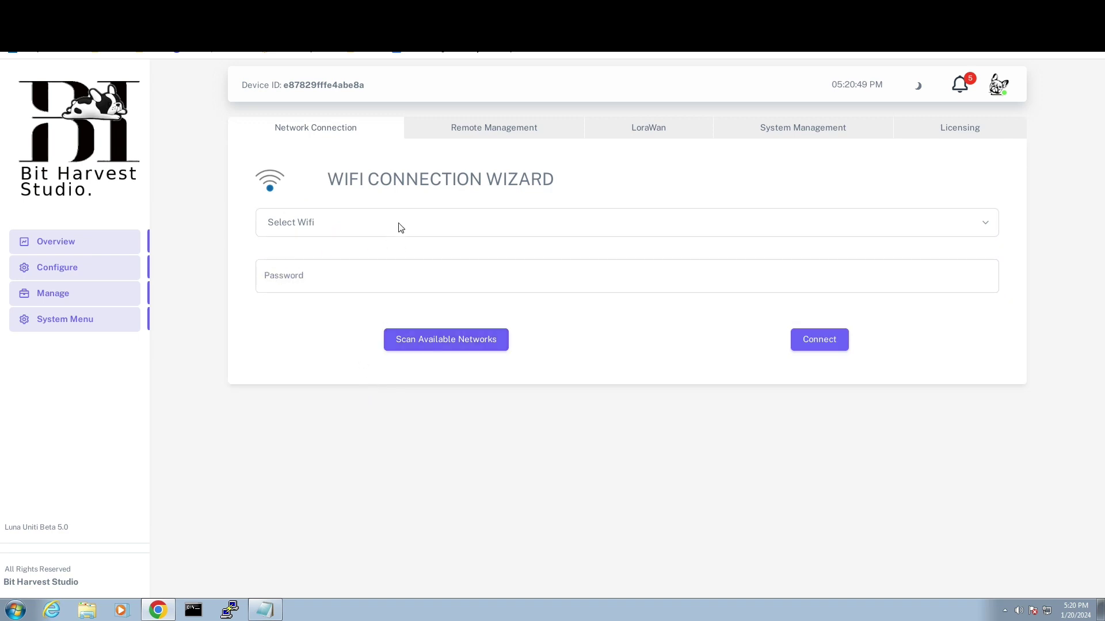
left_click(400, 228)
left_click(399, 228)
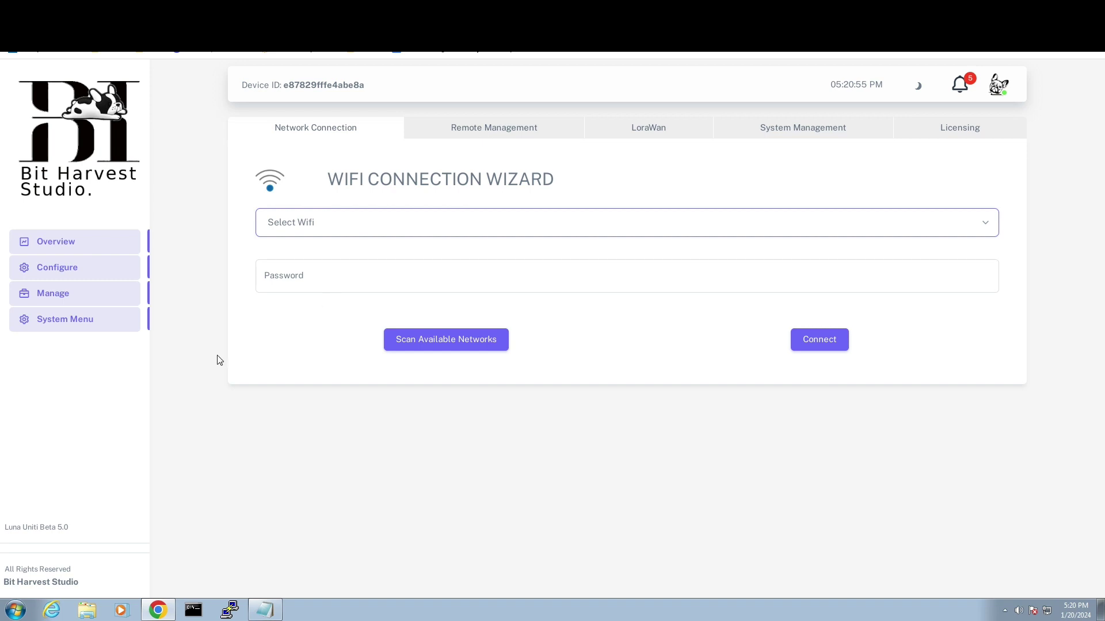
left_click(47, 531)
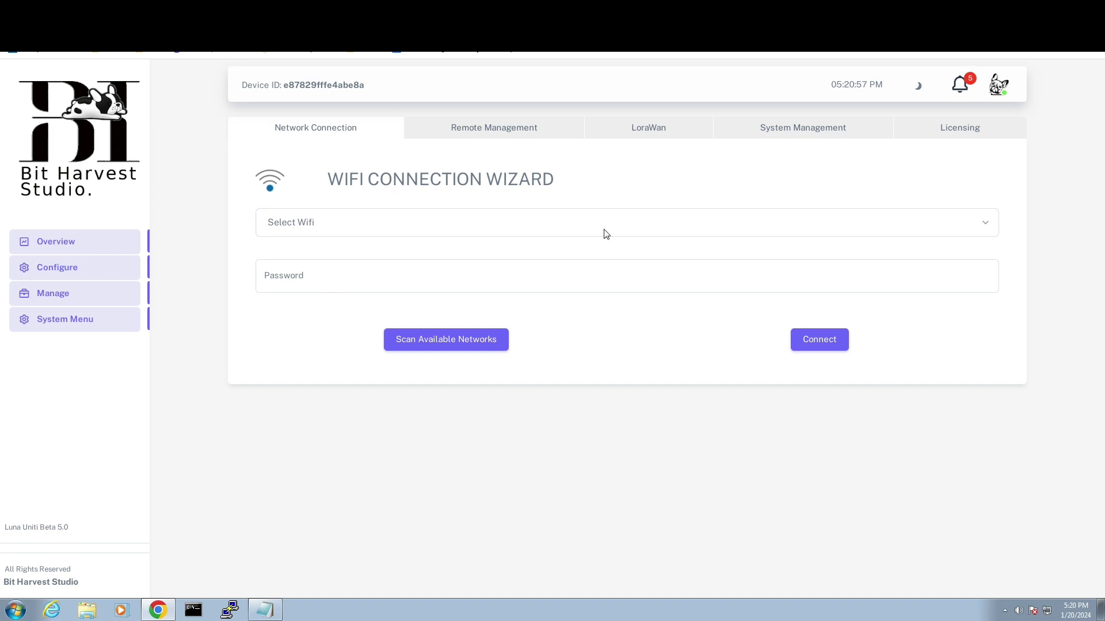
left_click(508, 129)
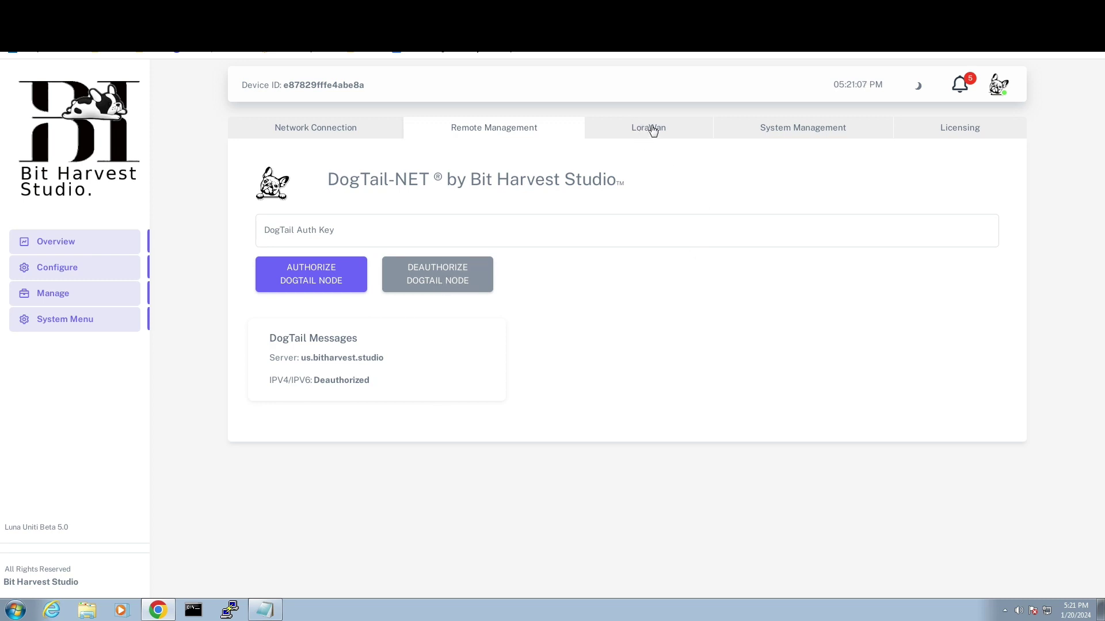
left_click(347, 129)
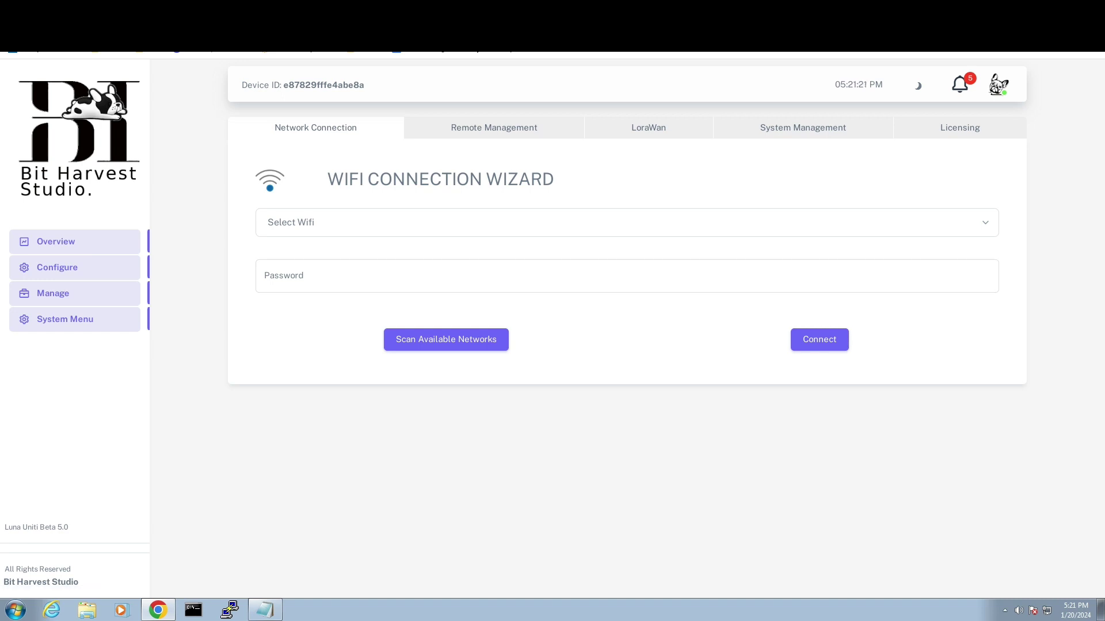
left_click(33, 241)
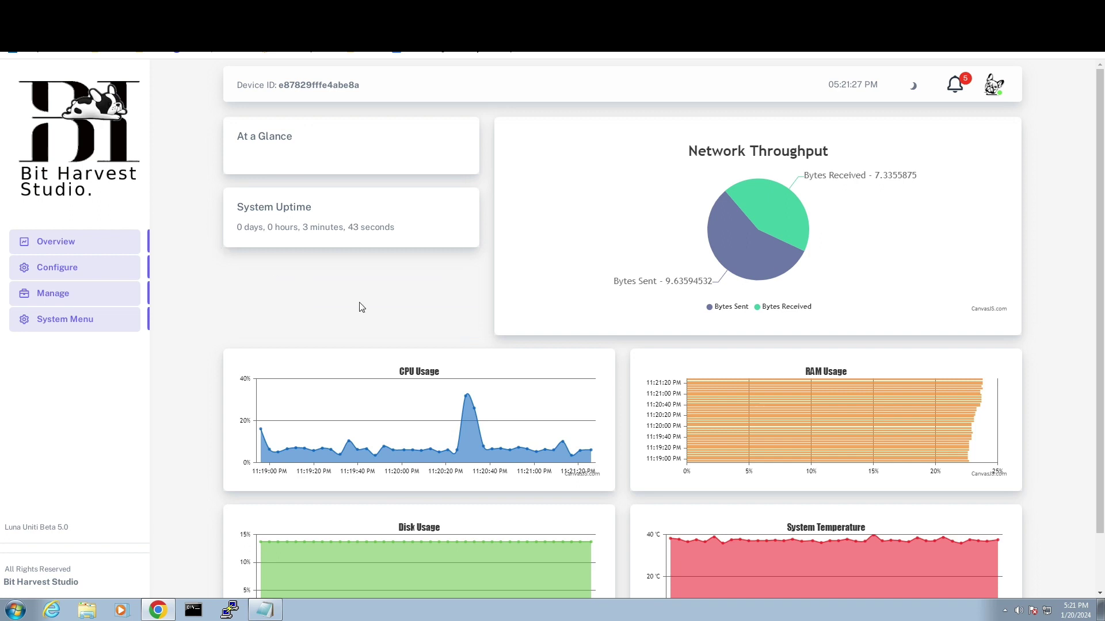
- Open the Configure install page and look through the Select APP list twice without installing anything
scroll(180, 340, "down", 2)
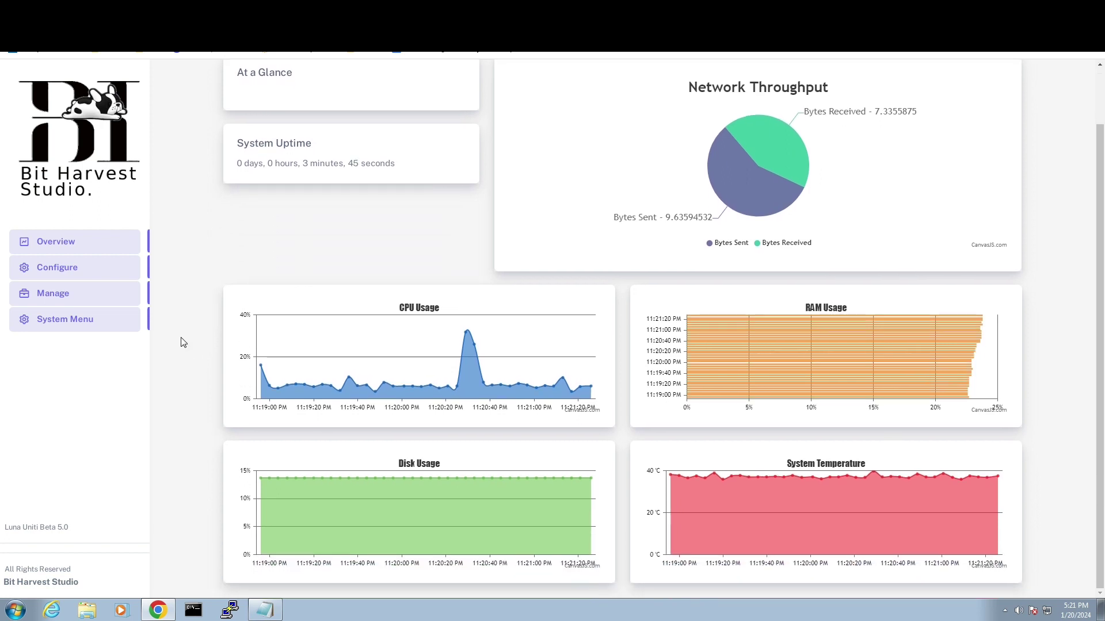
scroll(180, 341, "up", 2)
left_click(69, 266)
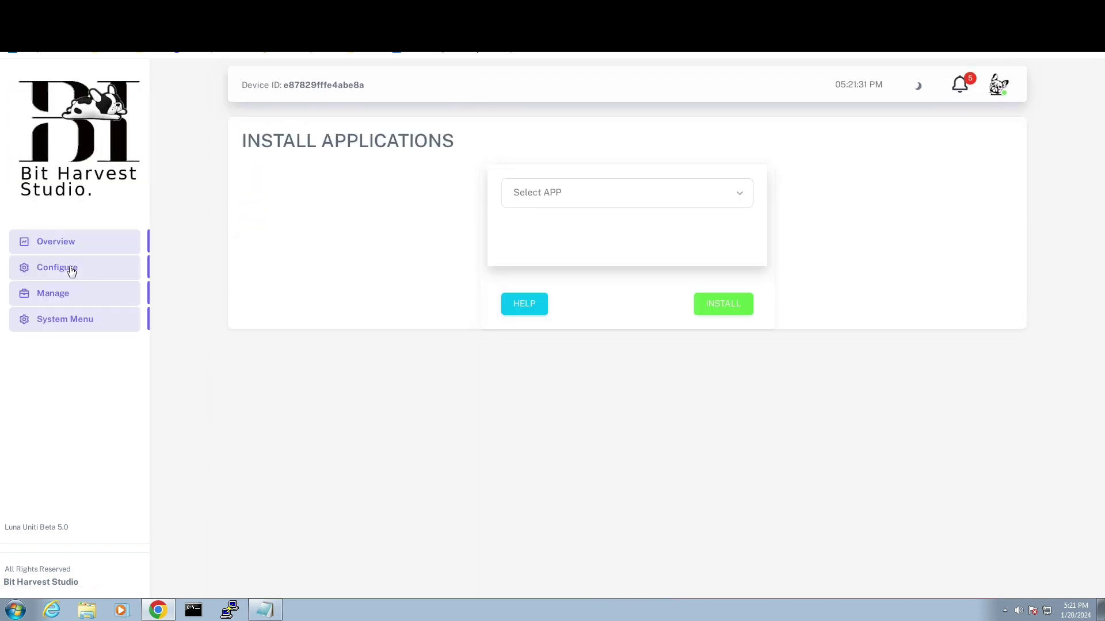
left_click(585, 199)
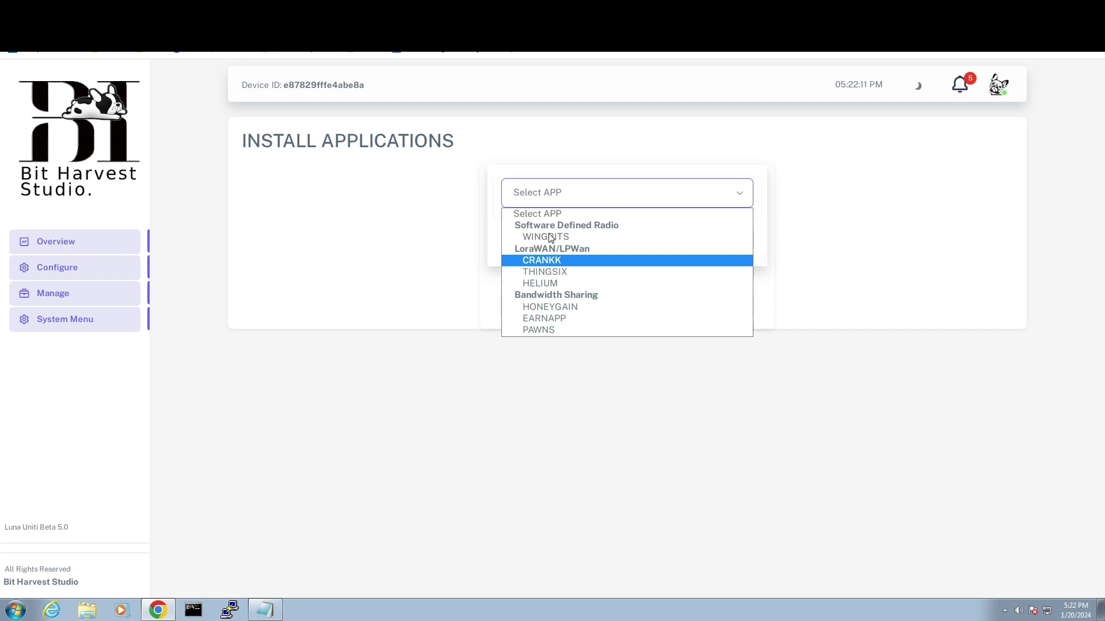
left_click(42, 269)
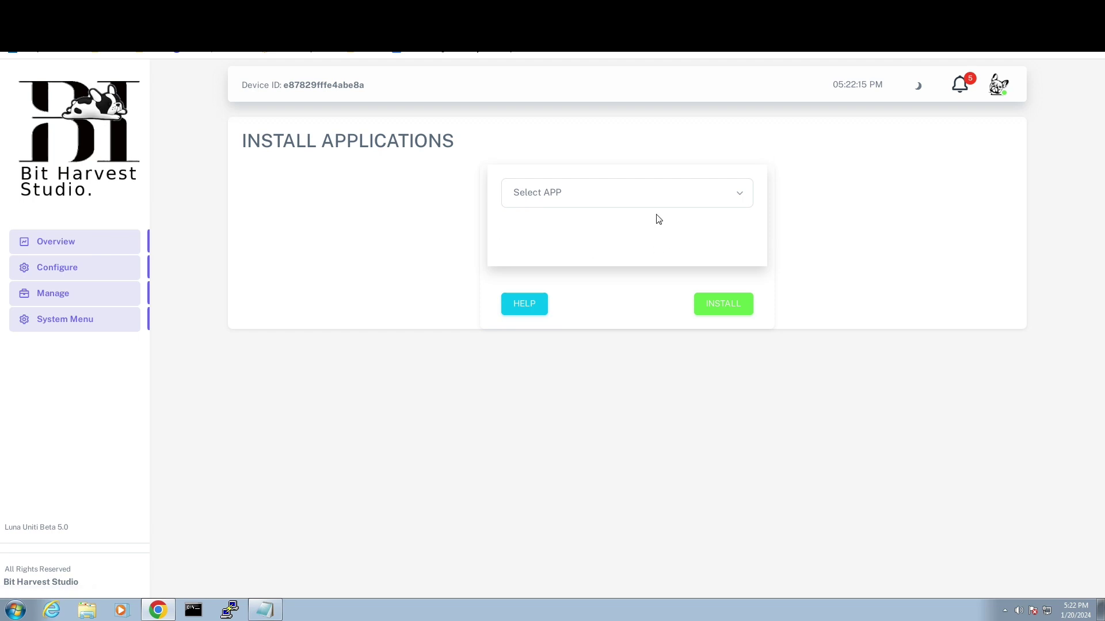
left_click(615, 200)
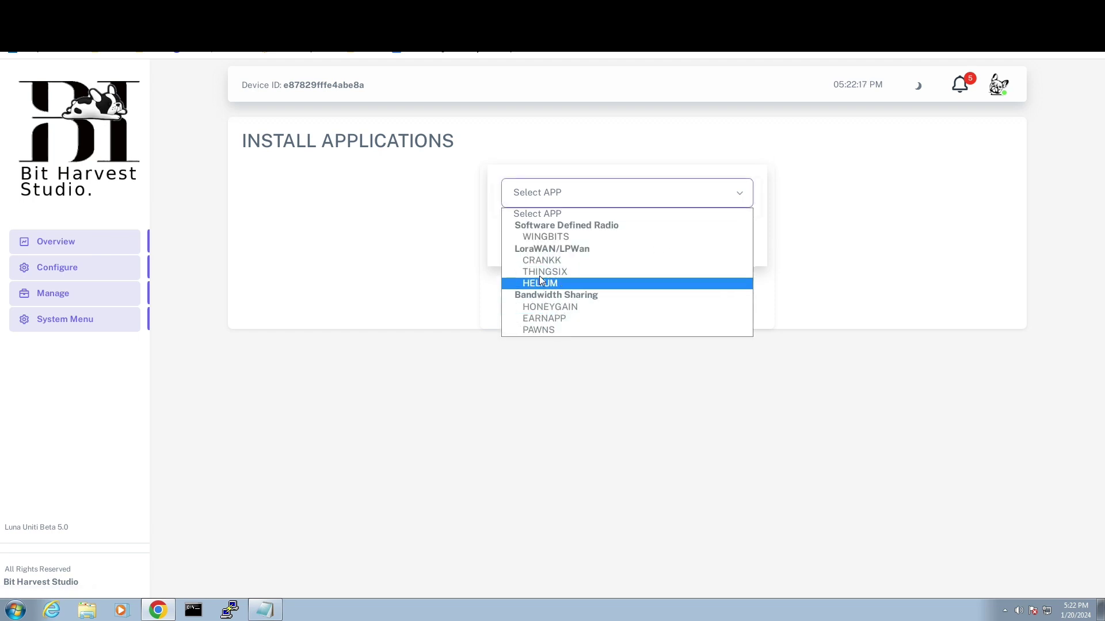
left_click(49, 294)
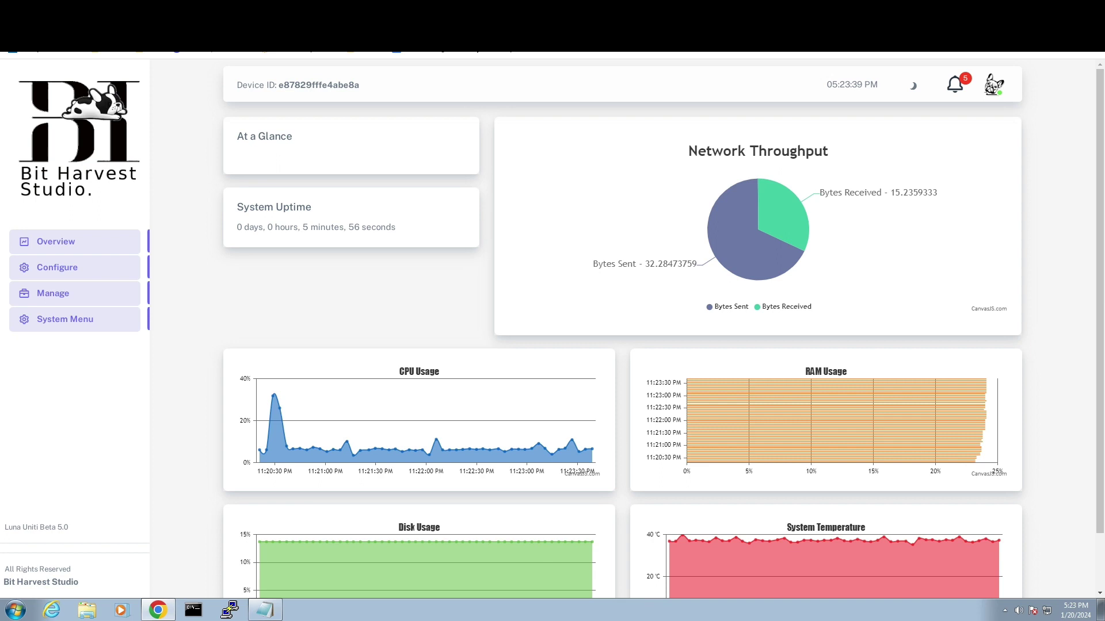
scroll(1102, 460, "down", 2)
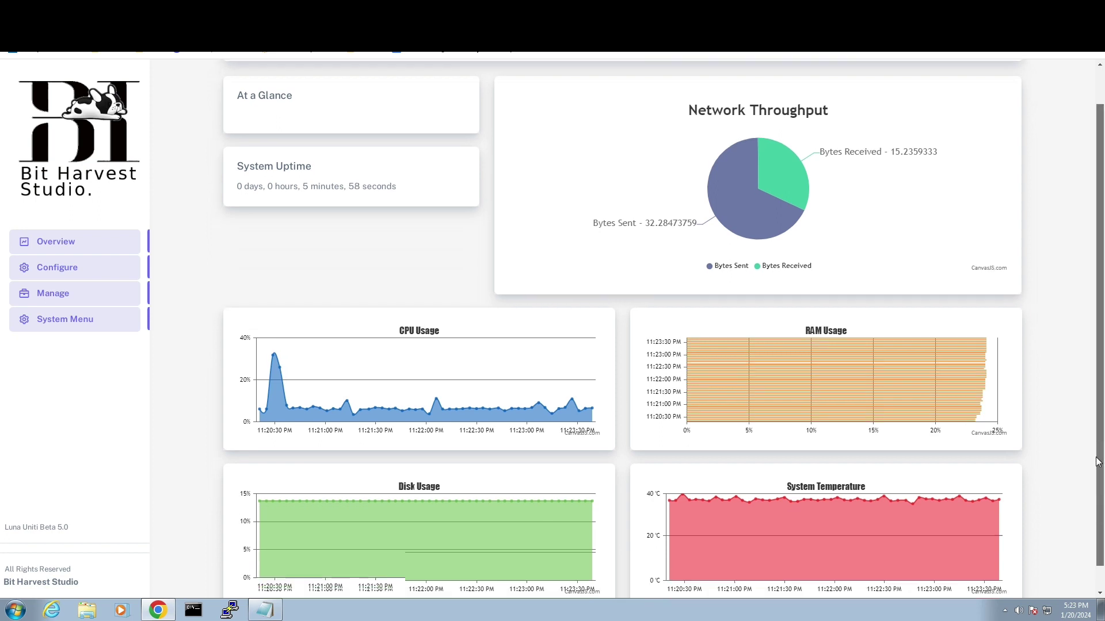
scroll(1102, 463, "up", 2)
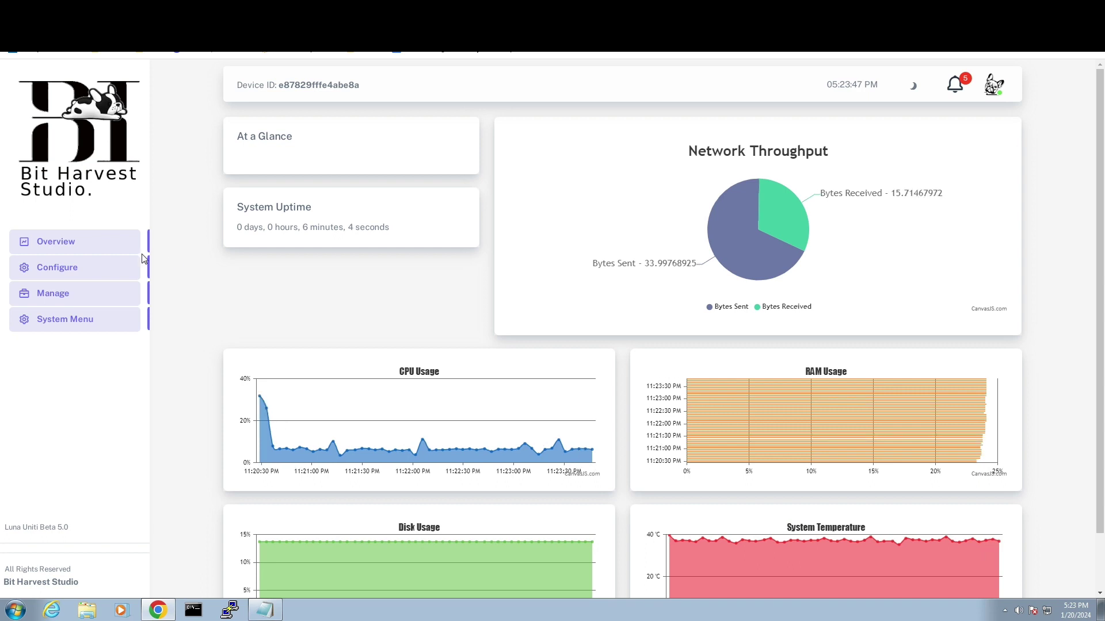
left_click(100, 268)
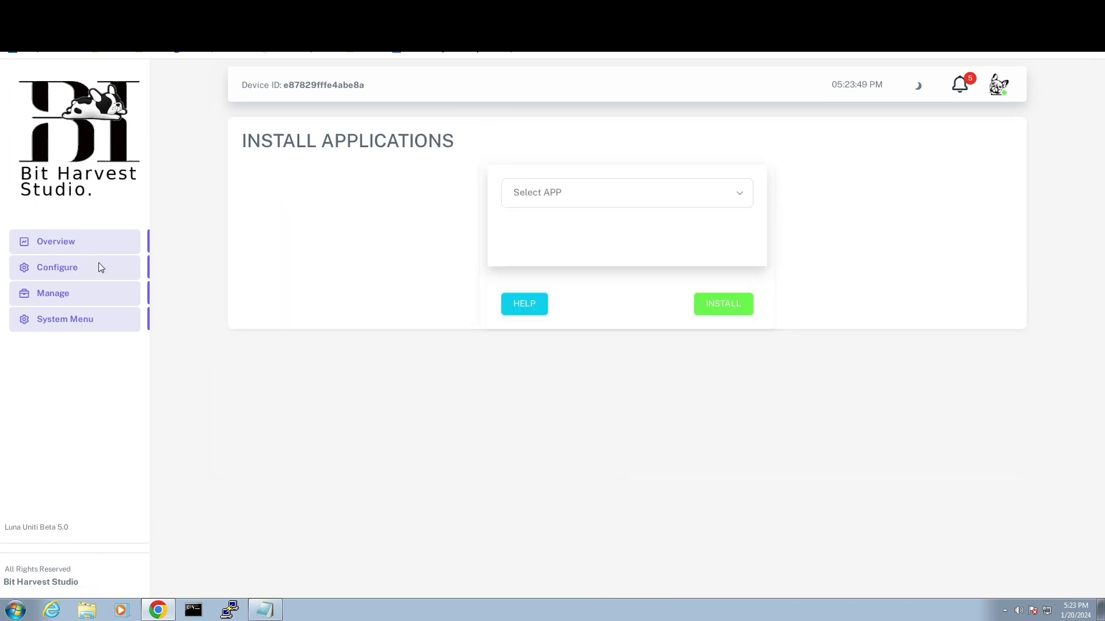
left_click(598, 199)
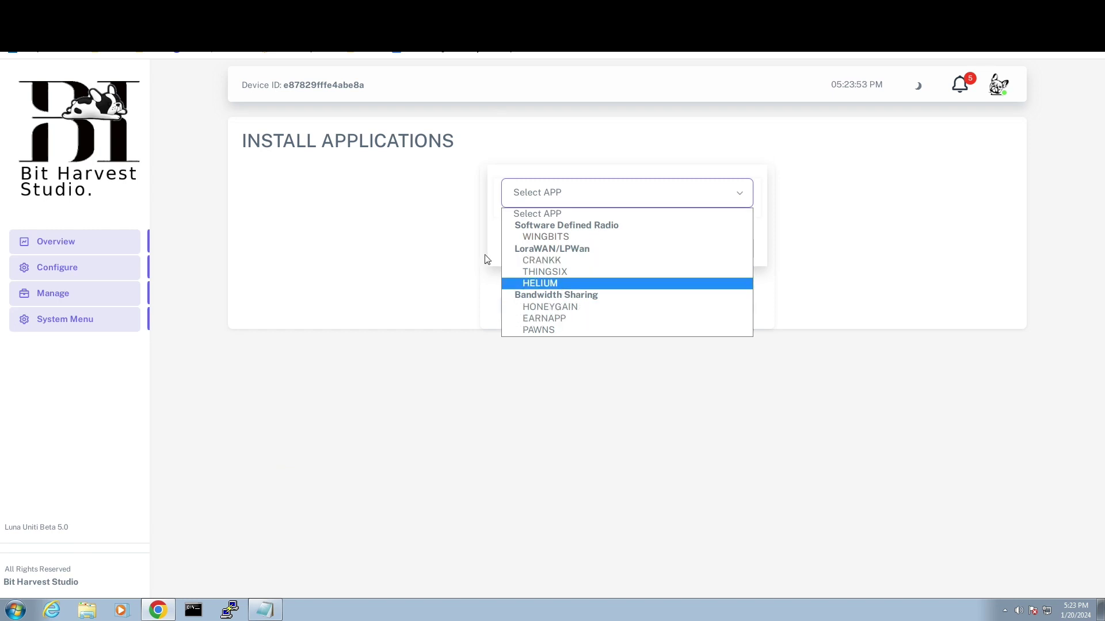
left_click(47, 243)
left_click(48, 242)
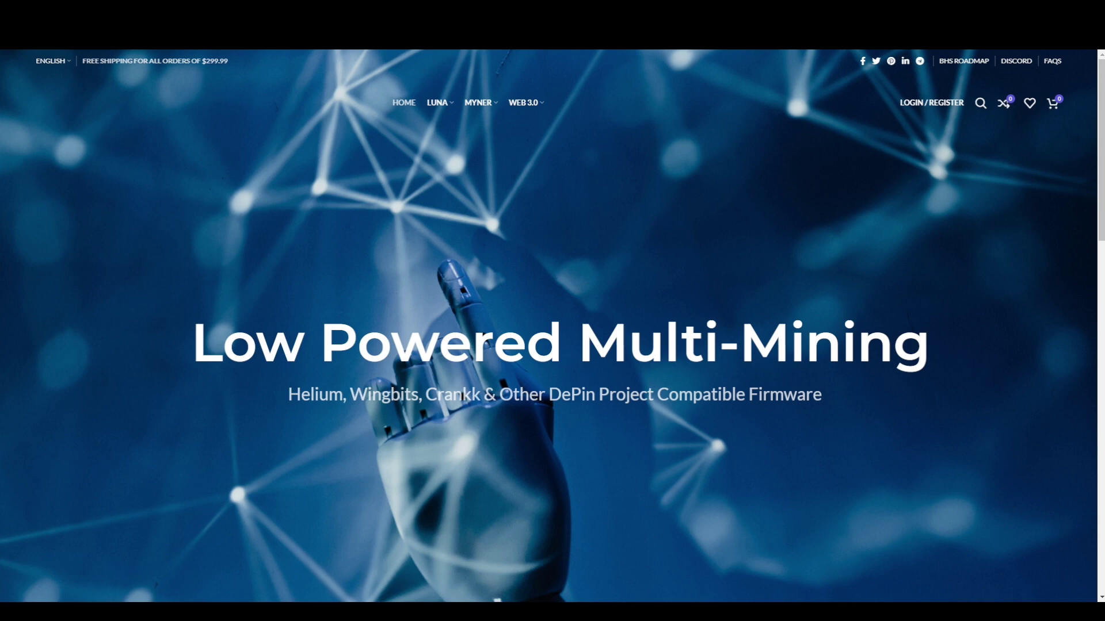
- Scroll the homepage down to Luna Uniti Firmware, above the BHS Web 3.0 Storage and Compute offerings
scroll(553, 325, "down", 1)
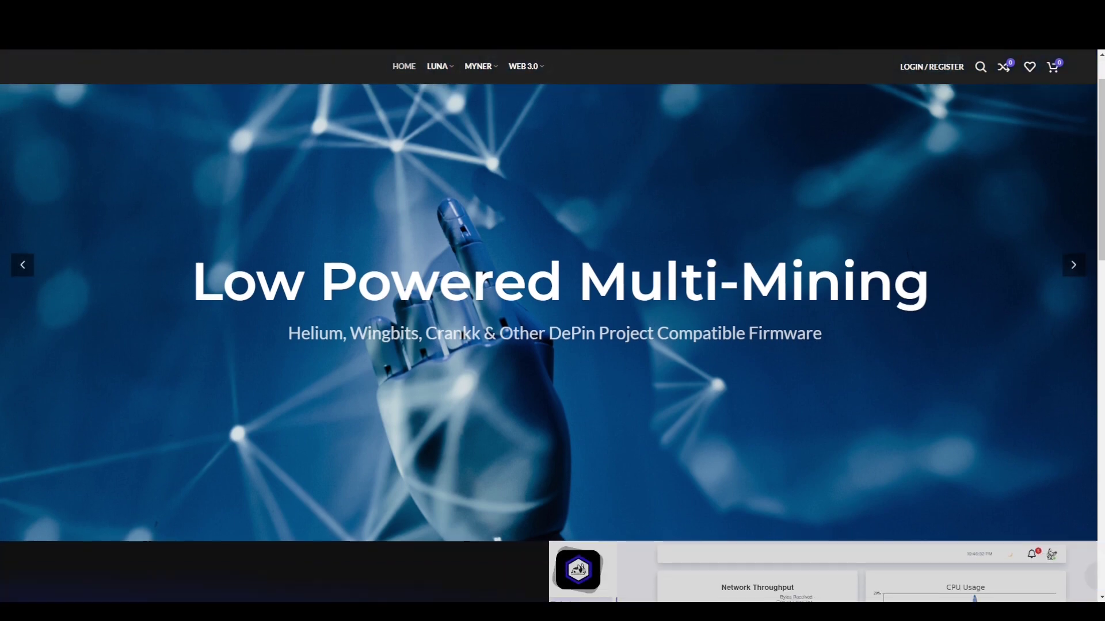
scroll(552, 342, "down", 4)
scroll(553, 343, "down", 3)
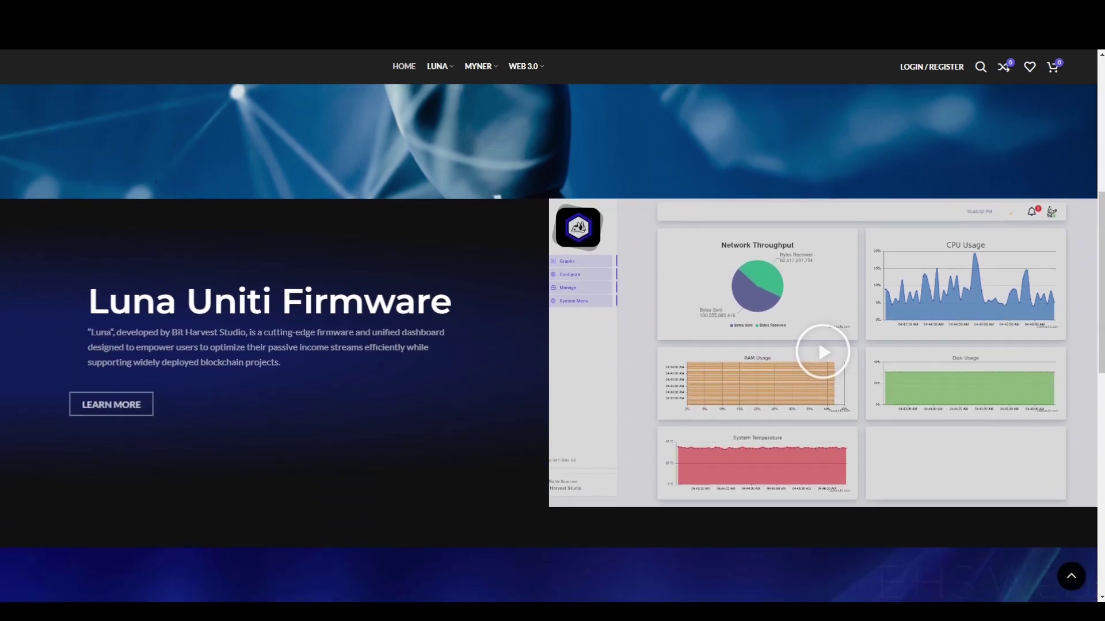
scroll(553, 342, "down", 1)
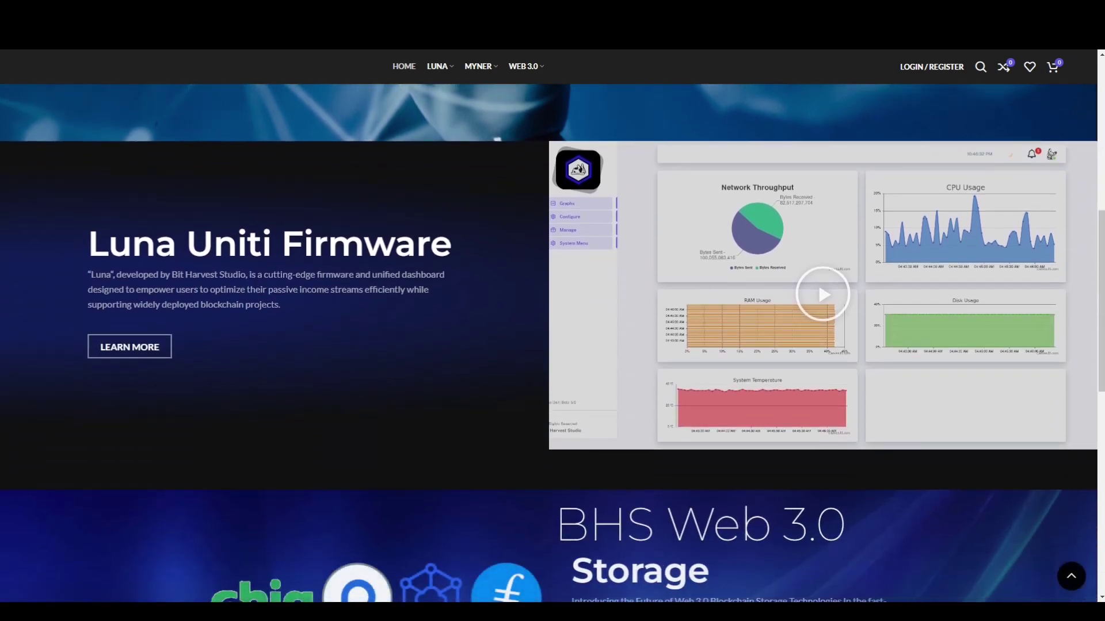
scroll(552, 343, "down", 6)
scroll(552, 343, "down", 5)
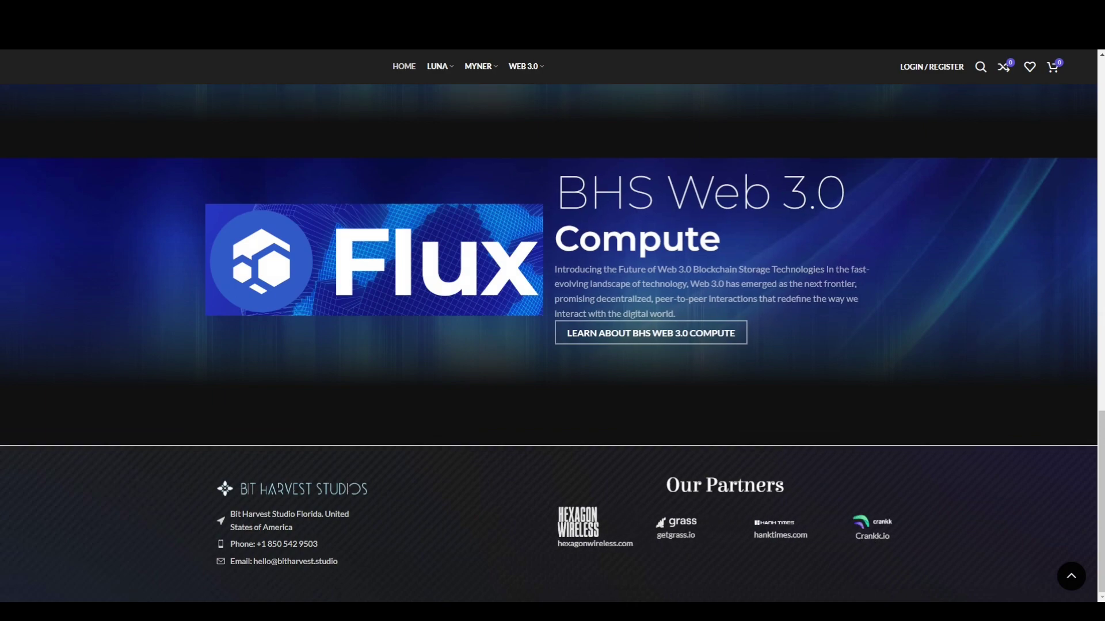
scroll(552, 342, "up", 12)
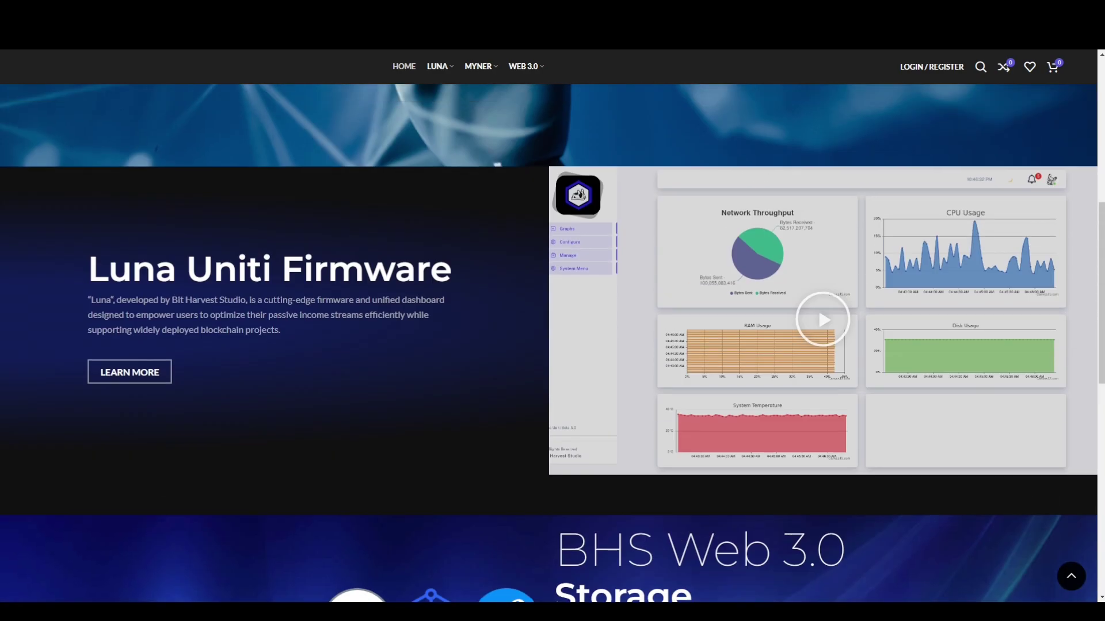